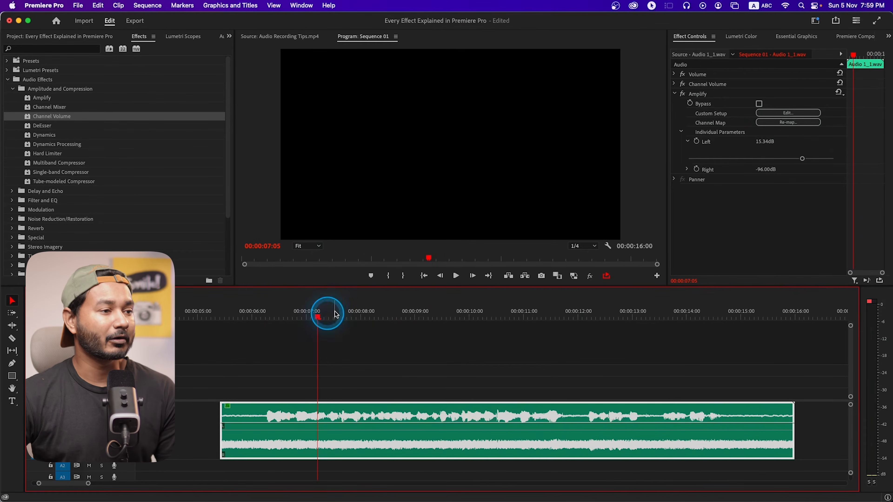
Apply the Channel Mixer audio effect to the Audio 1_1.wav clip and show its effect controls.
click(733, 94)
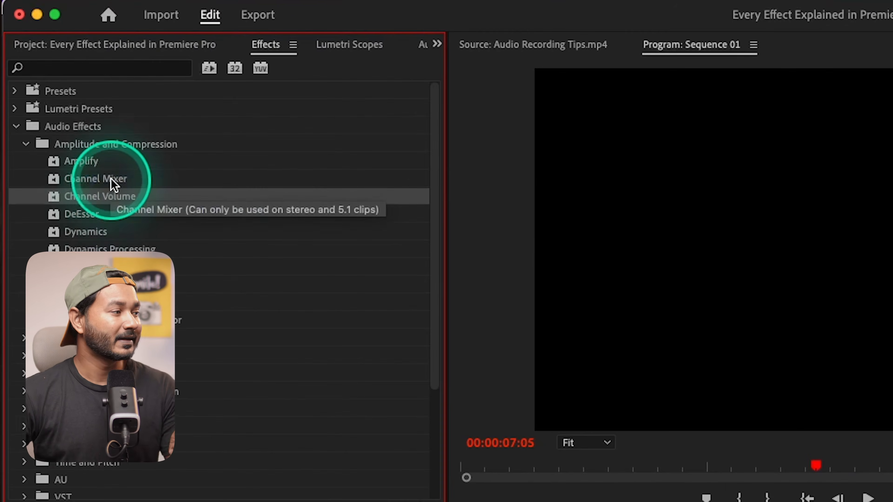
click(111, 180)
click(116, 196)
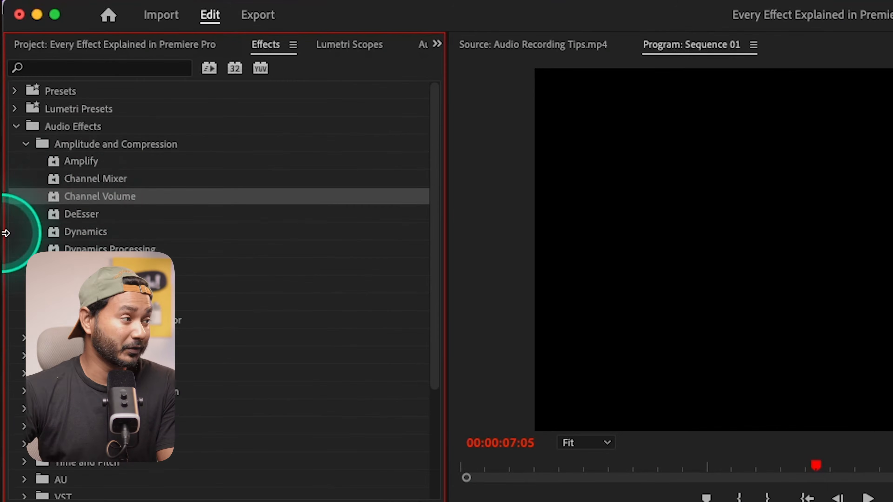
click(60, 184)
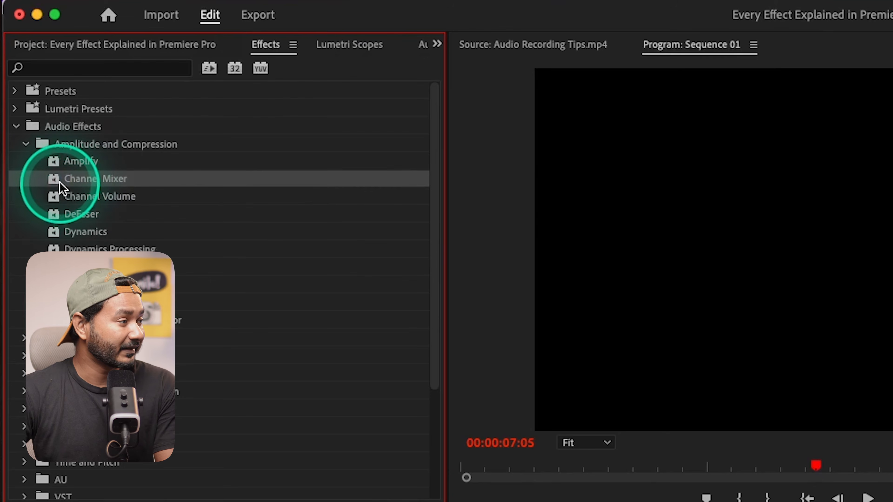
drag(58, 182, 355, 413)
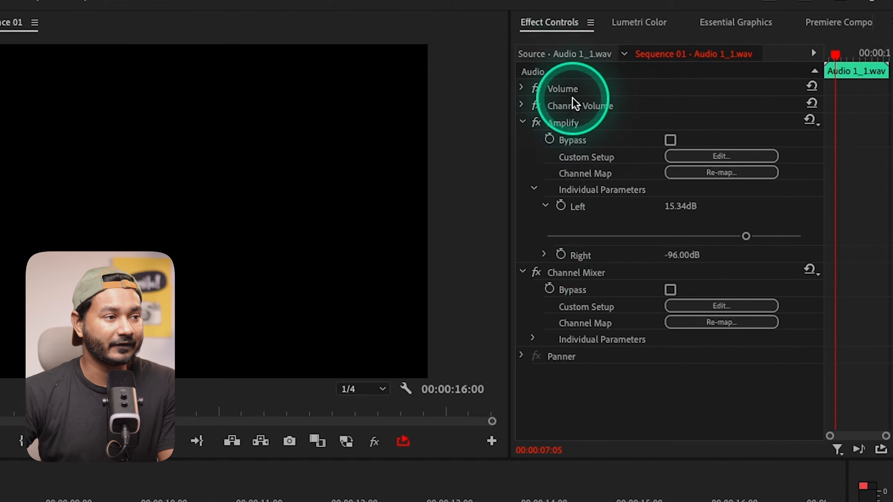
click(566, 25)
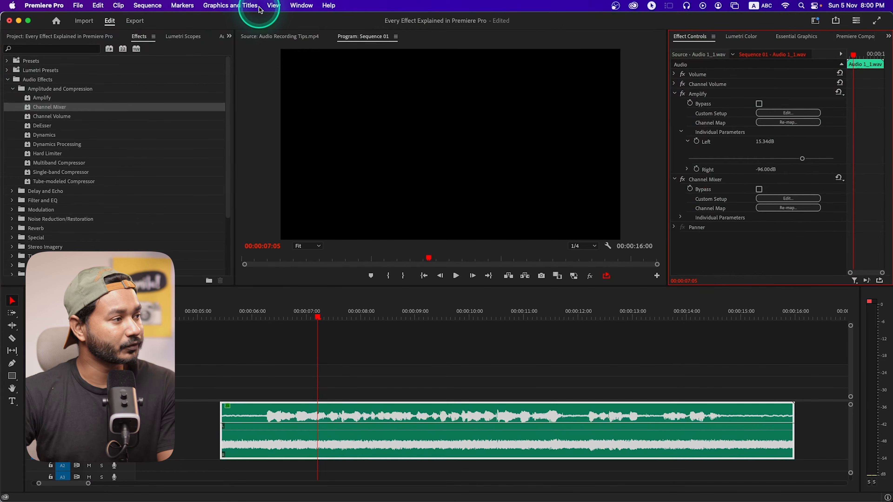
click(299, 6)
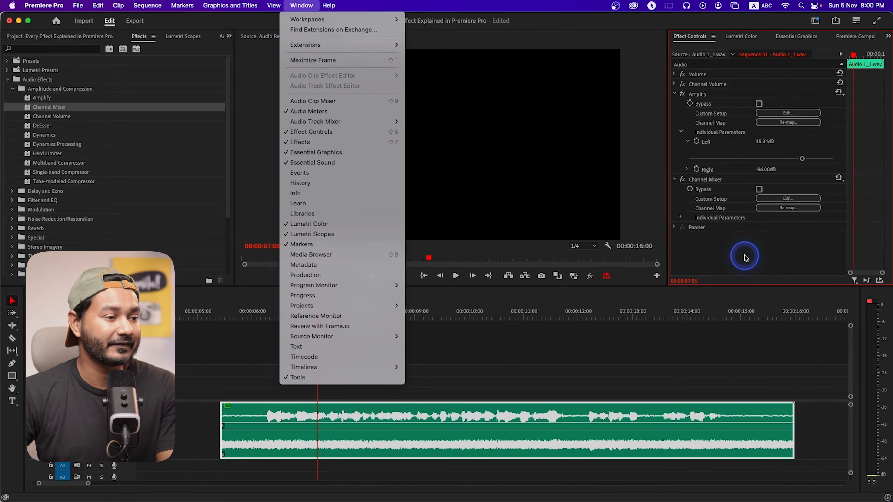
click(727, 221)
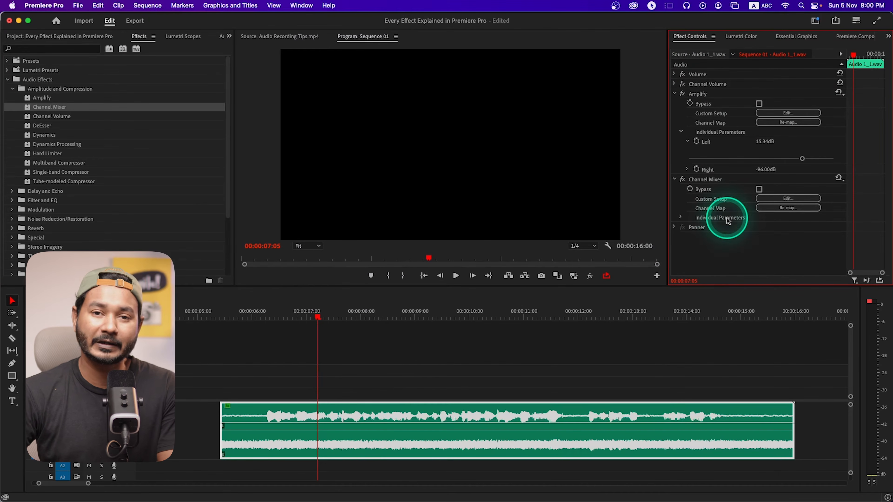
Switch the Channel Mixer effect off and back on for the audio clip.
click(710, 179)
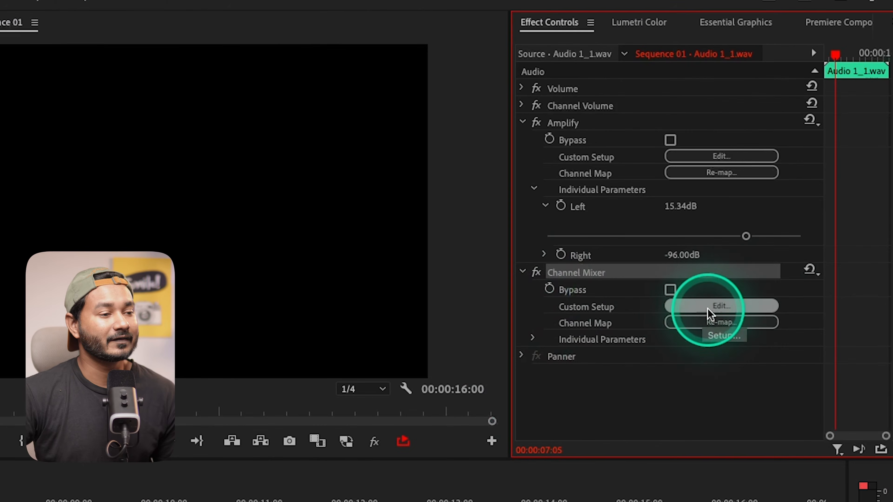
click(709, 312)
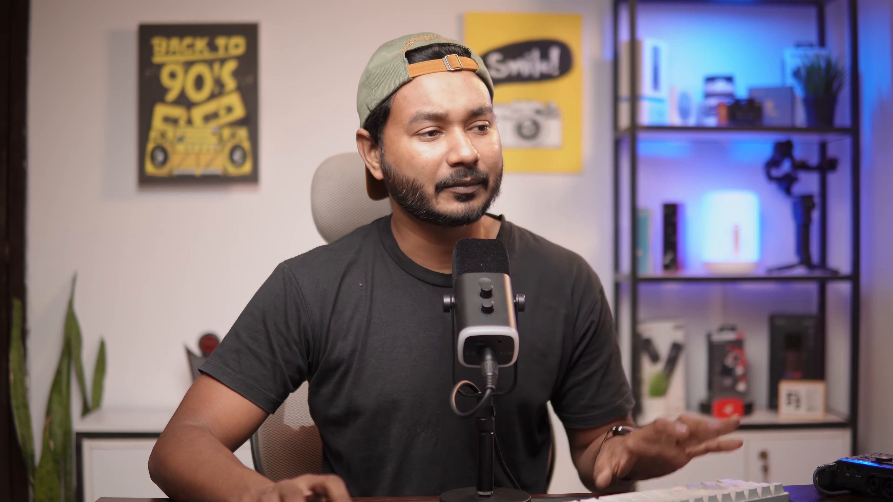
click(750, 208)
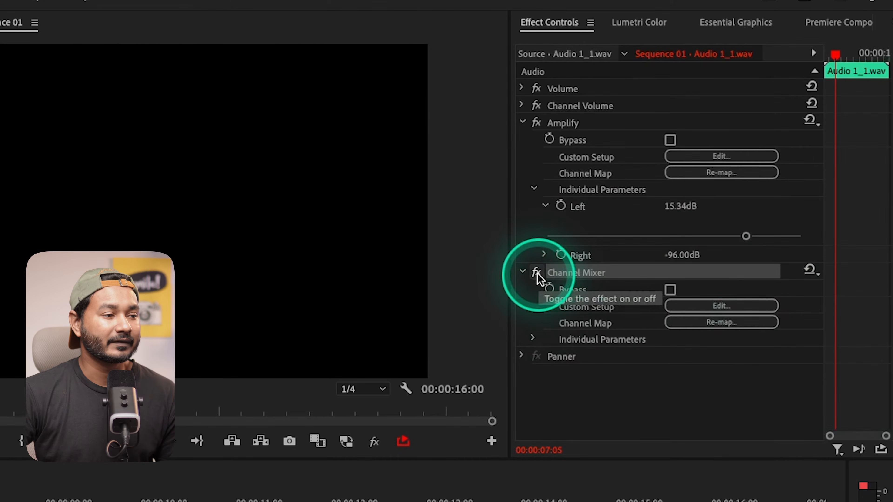
click(537, 275)
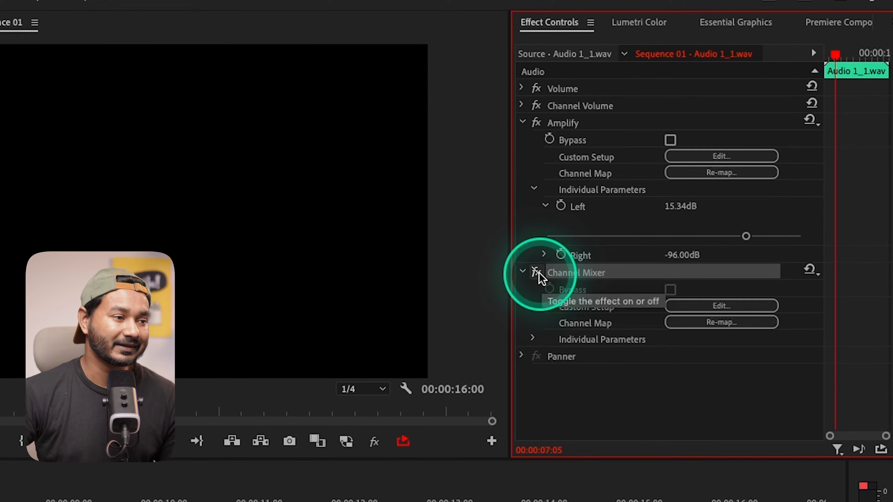
click(537, 272)
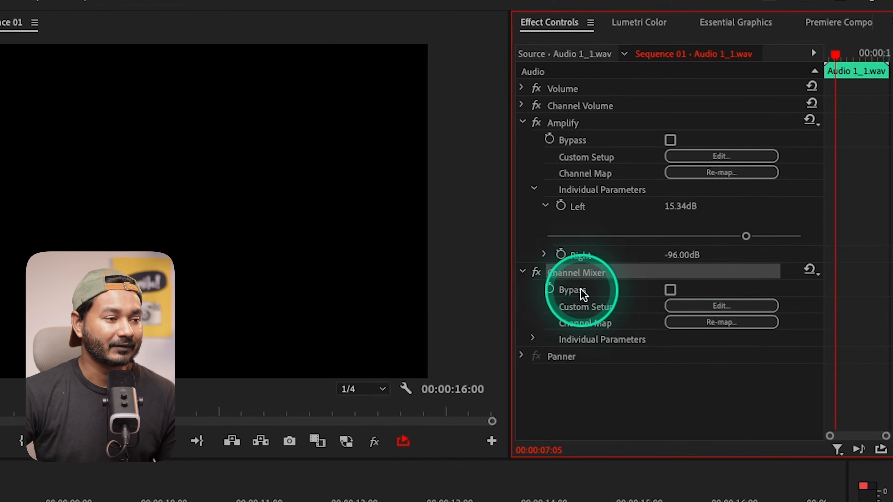
Enable the Channel Mixer's Bypass option and disable it again.
click(671, 290)
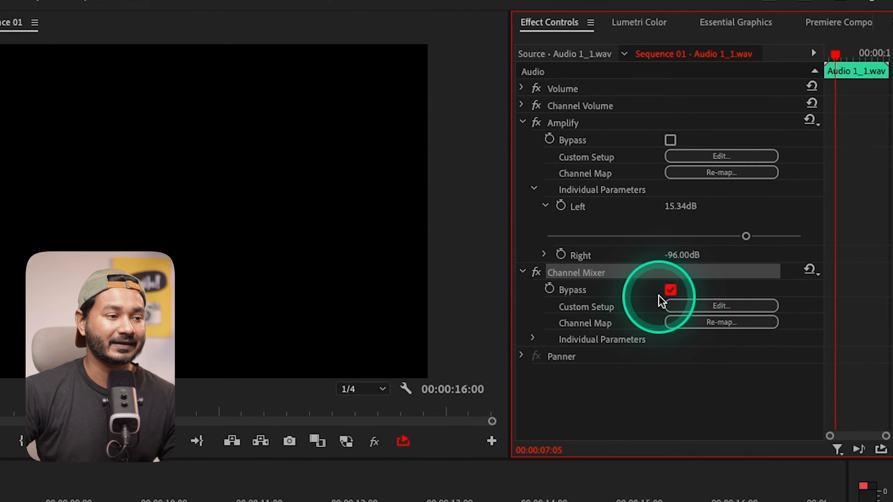
click(670, 291)
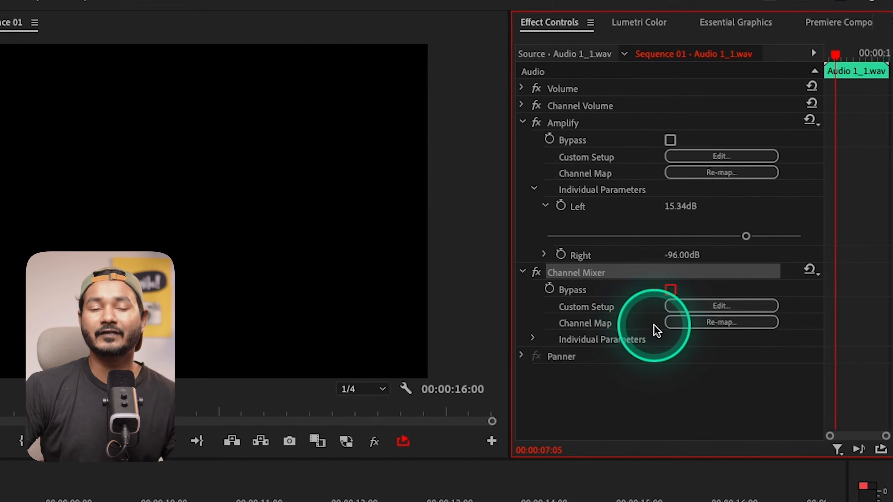
click(654, 290)
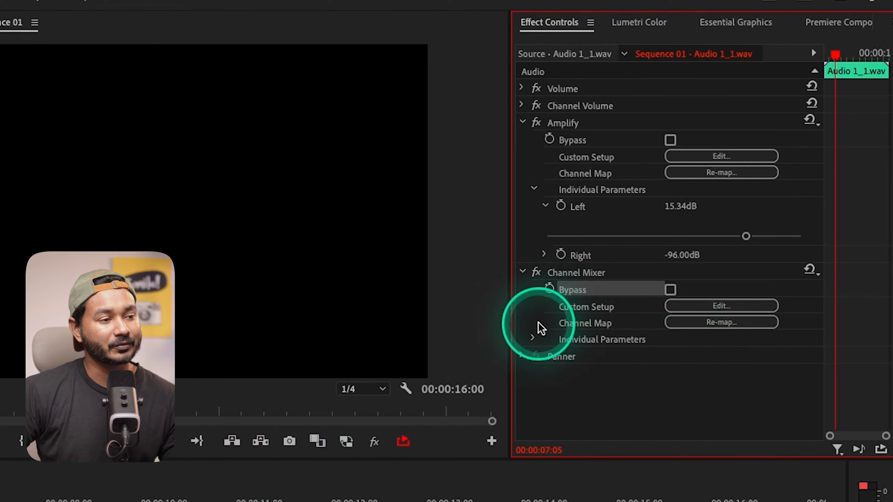
Keyframe the Channel Mixer's Bypass off at 00:00:07:05 and on at 00:00:09:03, and delete those keyframes.
click(550, 289)
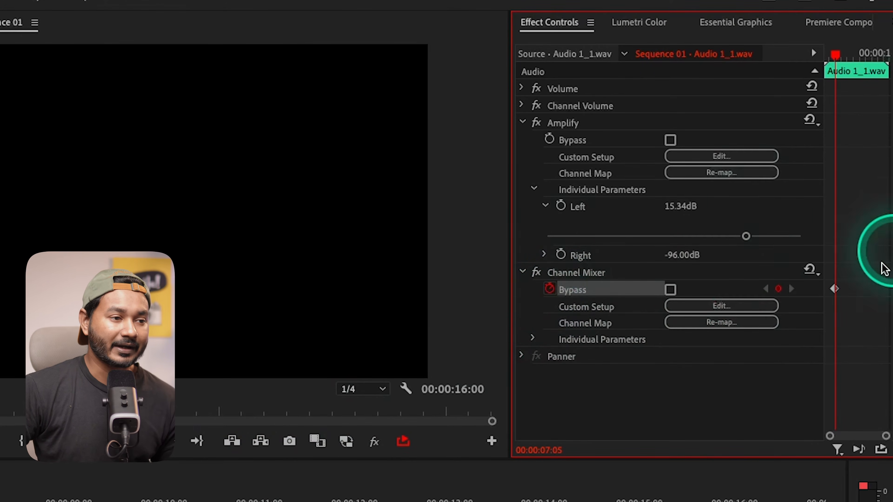
drag(838, 56, 851, 56)
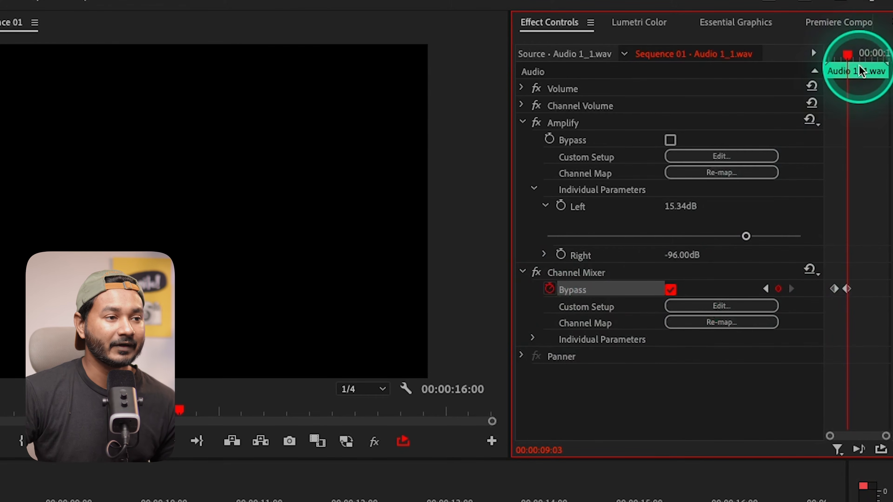
drag(851, 51, 846, 52)
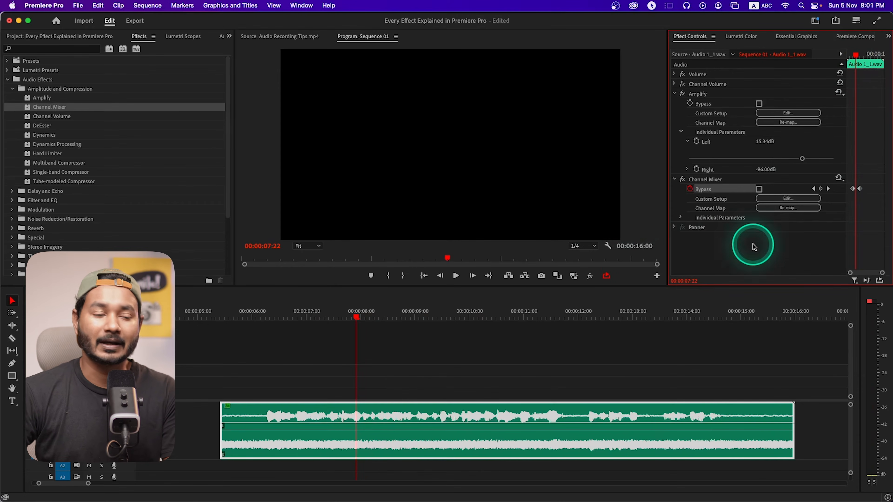
click(690, 189)
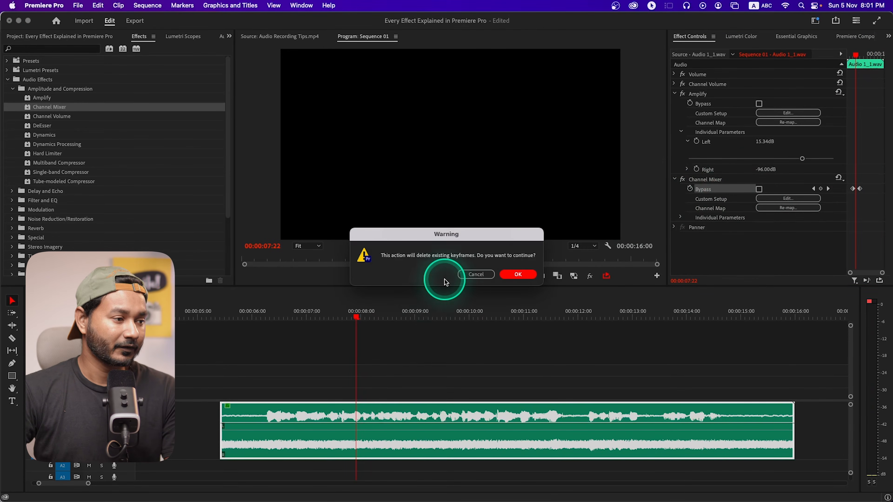
click(516, 275)
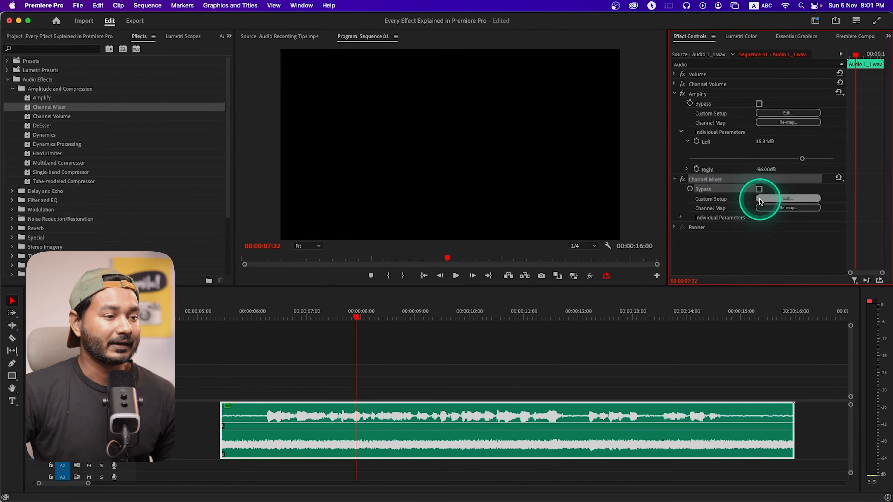
Open the Channel Mixer's custom setup editor and examine the left channel's input settings.
click(798, 199)
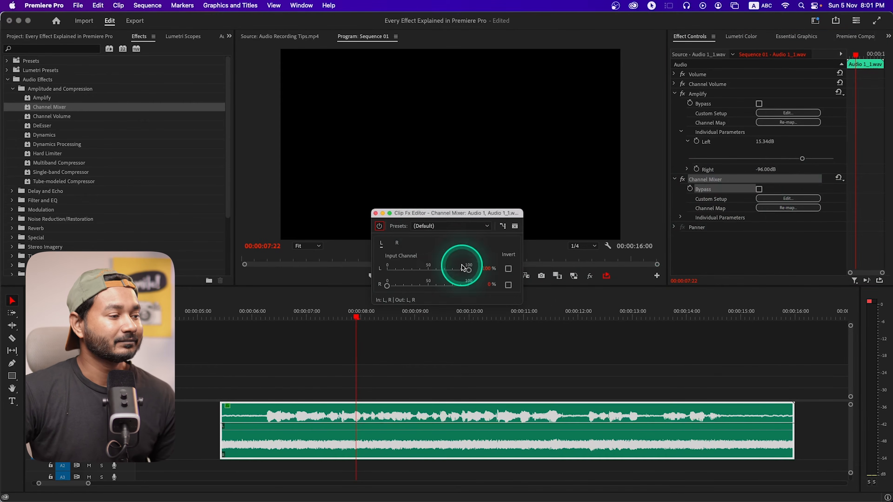
drag(419, 214, 453, 209)
click(508, 262)
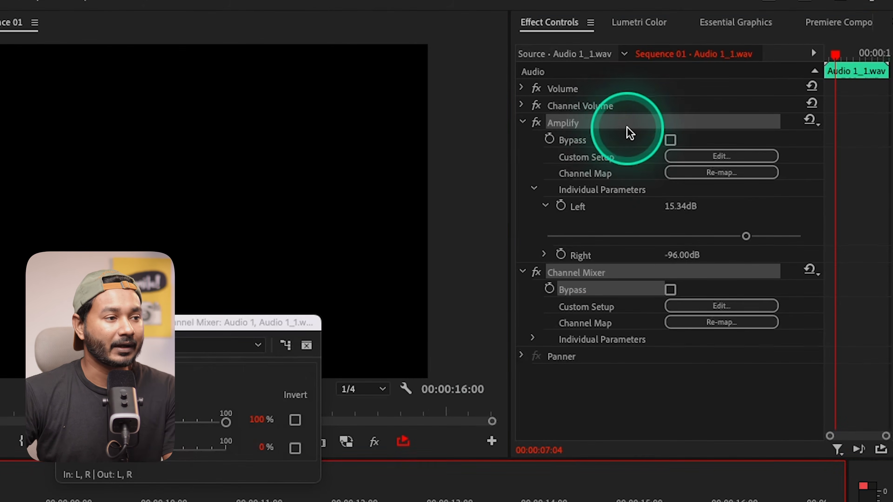
Review the left and right gain in the Amplify effect's custom setup editor and close it.
click(629, 133)
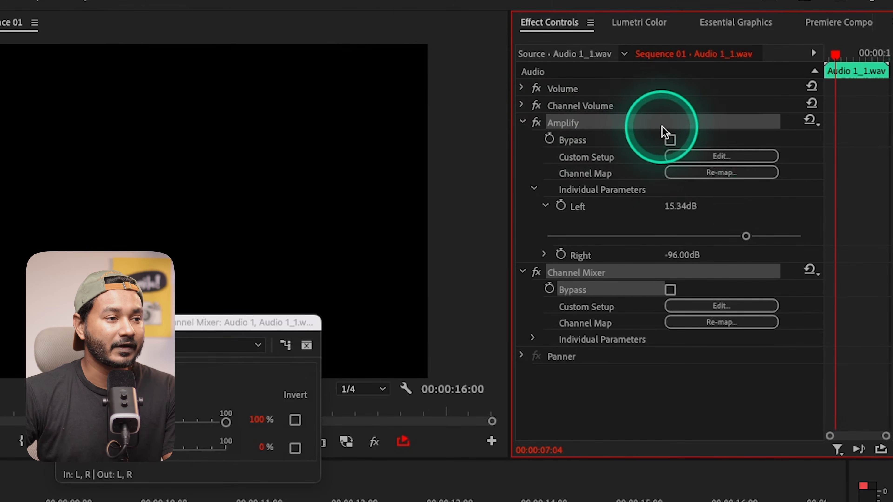
click(743, 162)
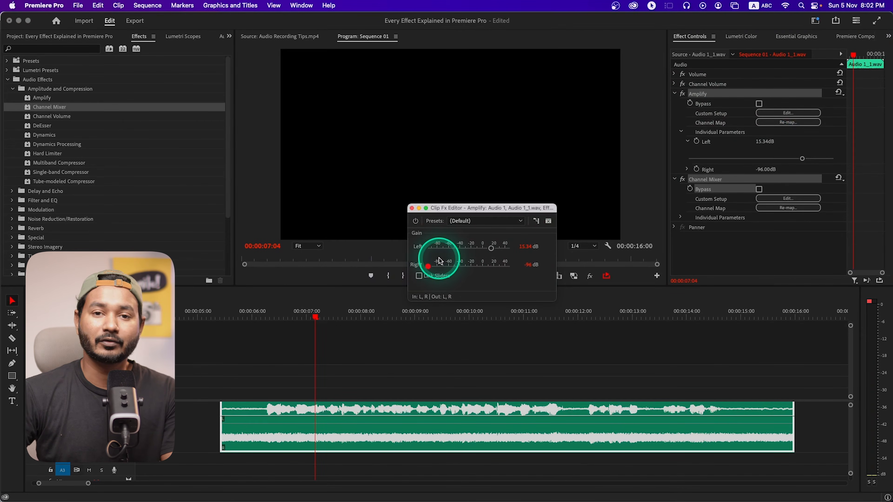
click(412, 208)
Turn off the Amplify effect and play back the clip to hear the difference.
click(682, 93)
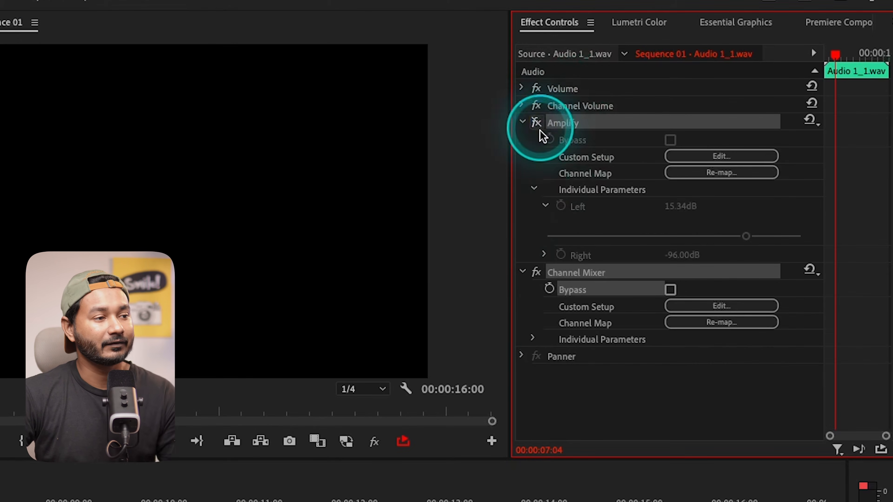
key(space)
key(space)
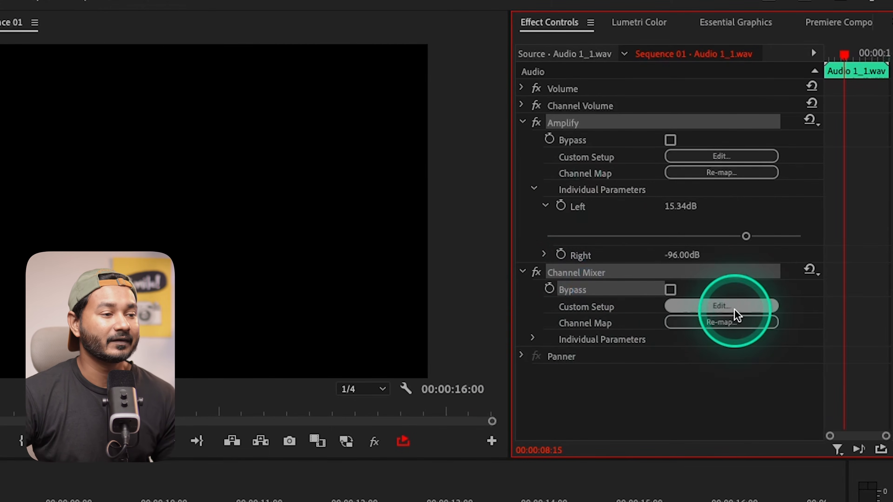
In the Channel Mixer's custom setup, set the L input of the right output channel to 100%.
click(719, 306)
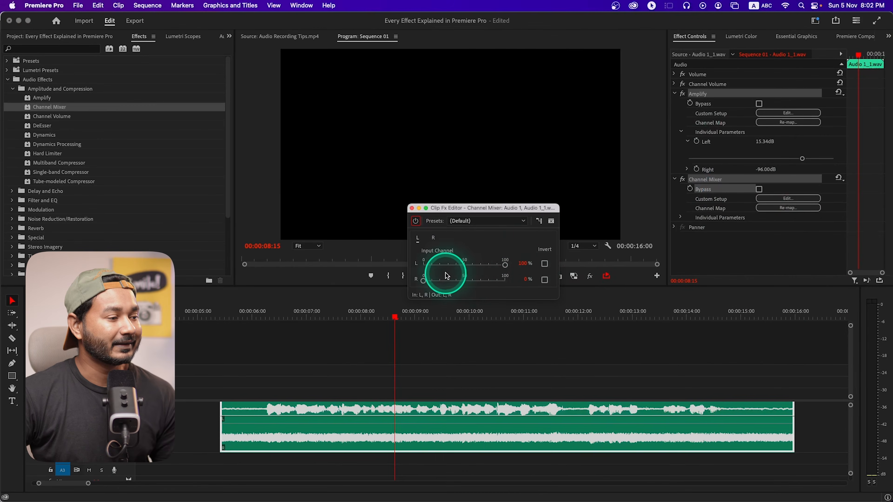
click(433, 238)
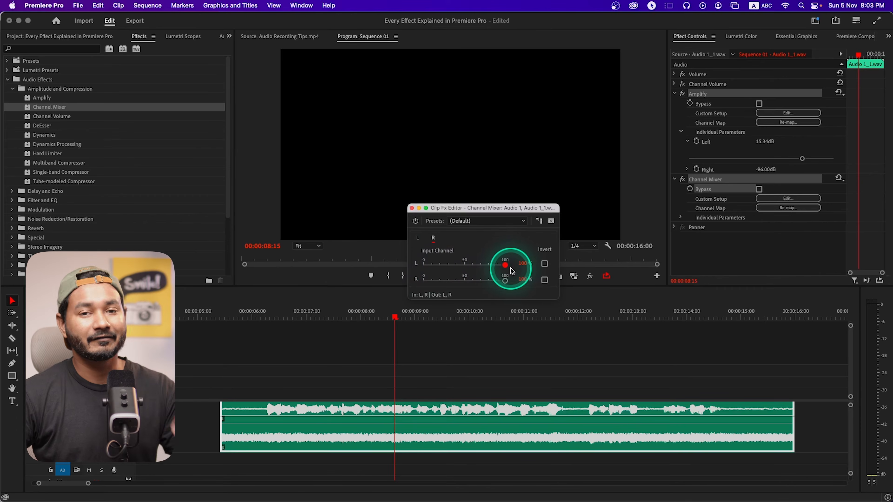
Play back the clip and compare the sound with the Channel Mixer effect off and on.
click(332, 316)
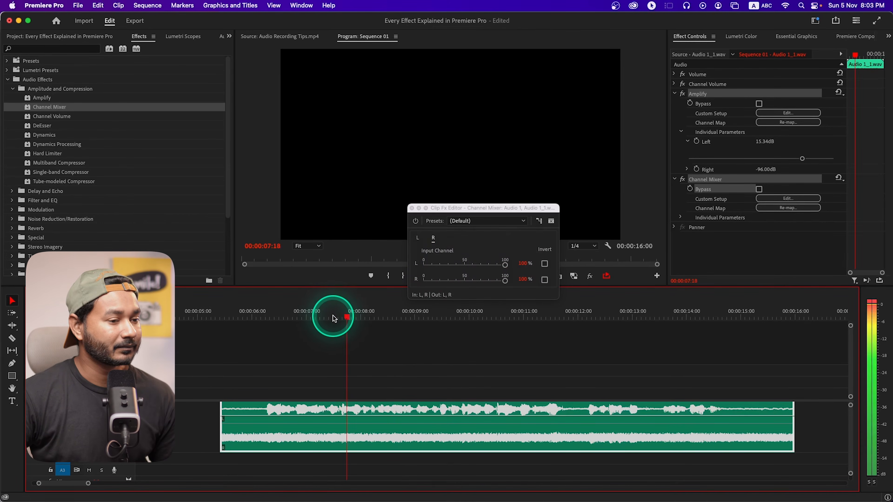
click(887, 352)
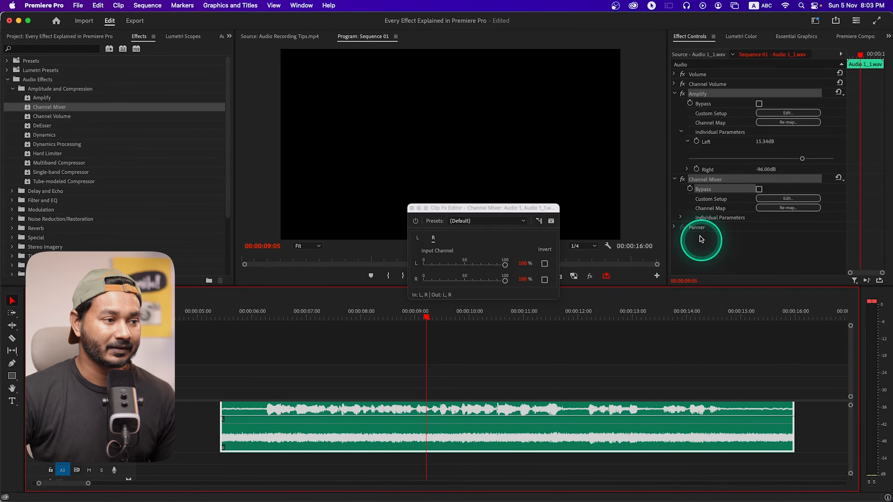
click(697, 180)
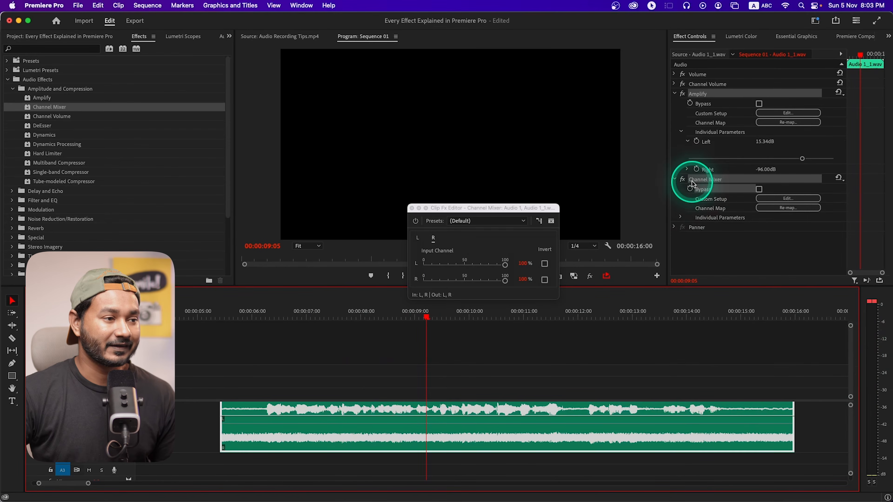
click(684, 181)
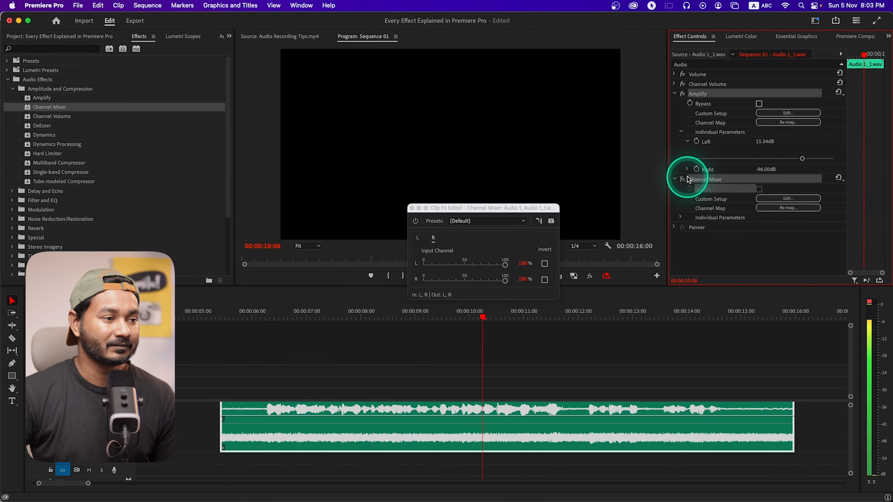
click(684, 181)
click(613, 245)
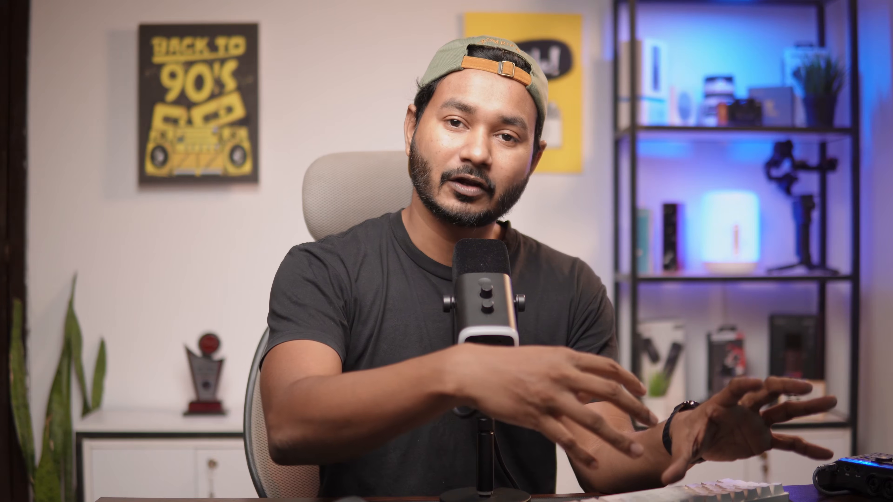
In the Channel Mixer's custom setup, set the L input of the left output channel to 90%.
click(701, 187)
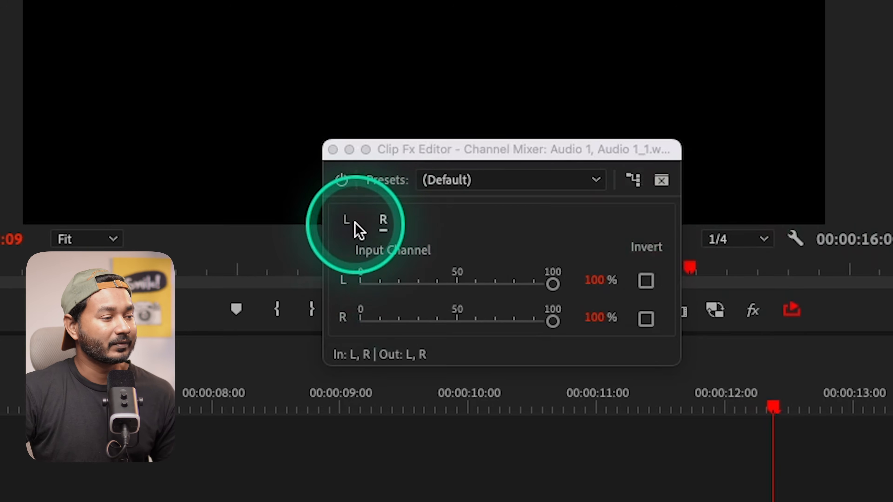
click(349, 222)
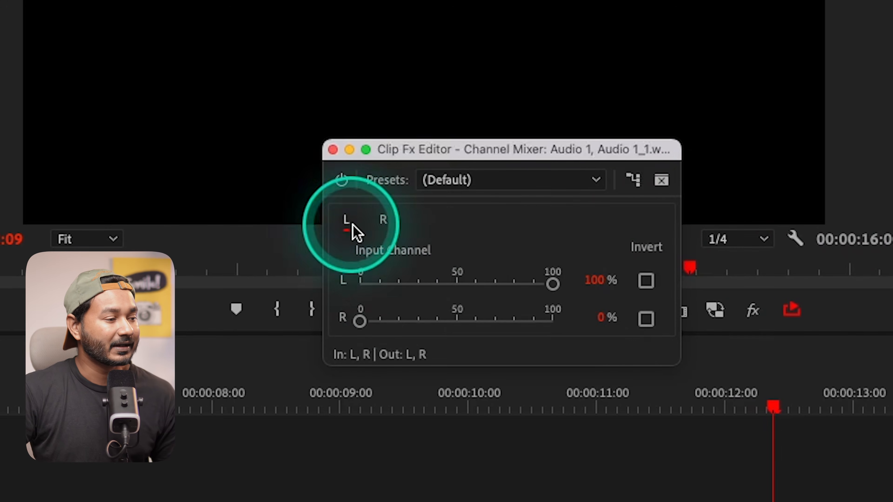
drag(556, 284, 535, 284)
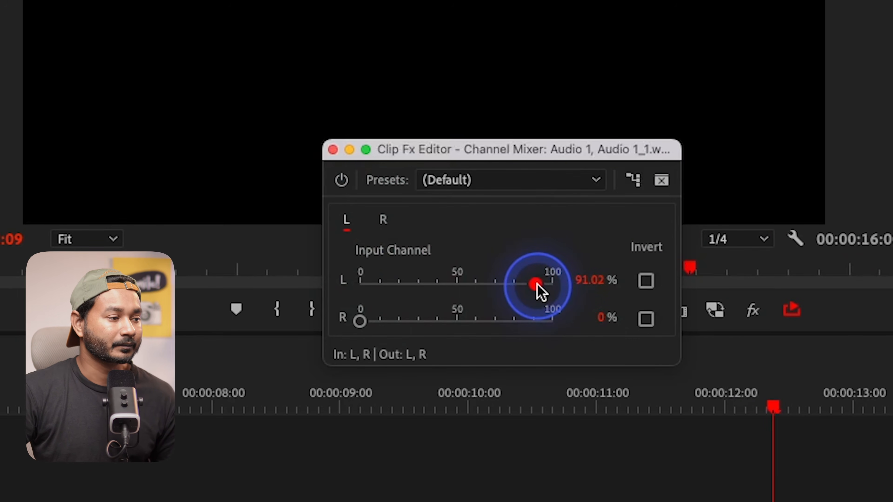
click(584, 282)
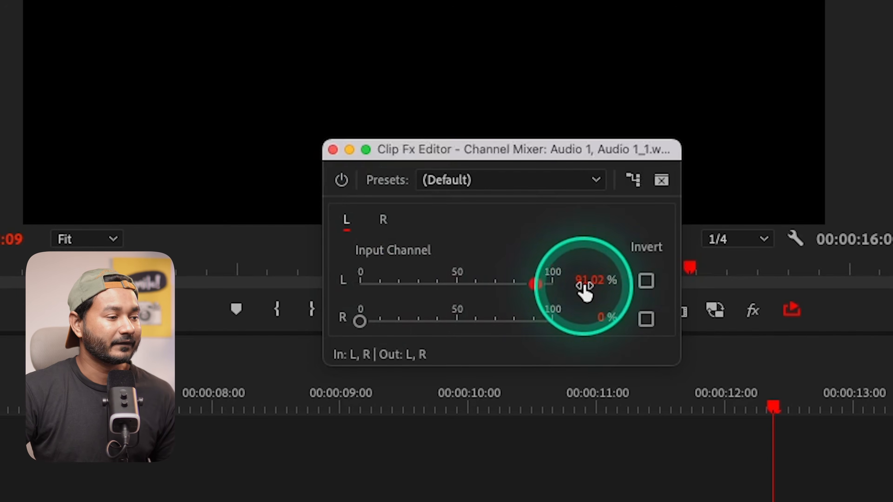
key(BackSpace)
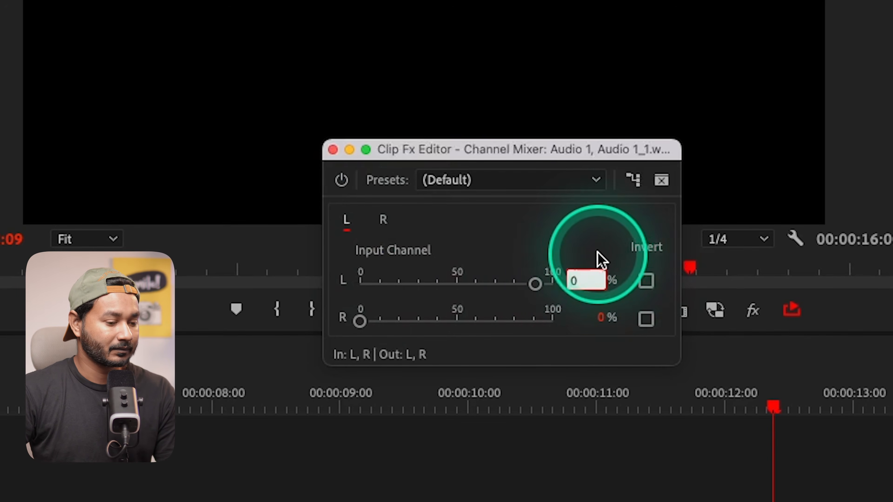
text(90)
key(Return)
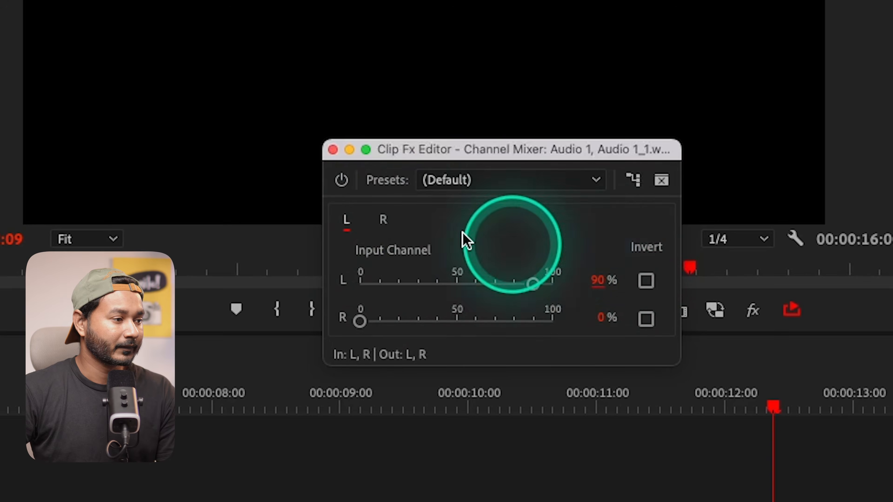
Set the L input of the Channel Mixer's right output channel to 90% and play back the clip to hear it.
click(384, 219)
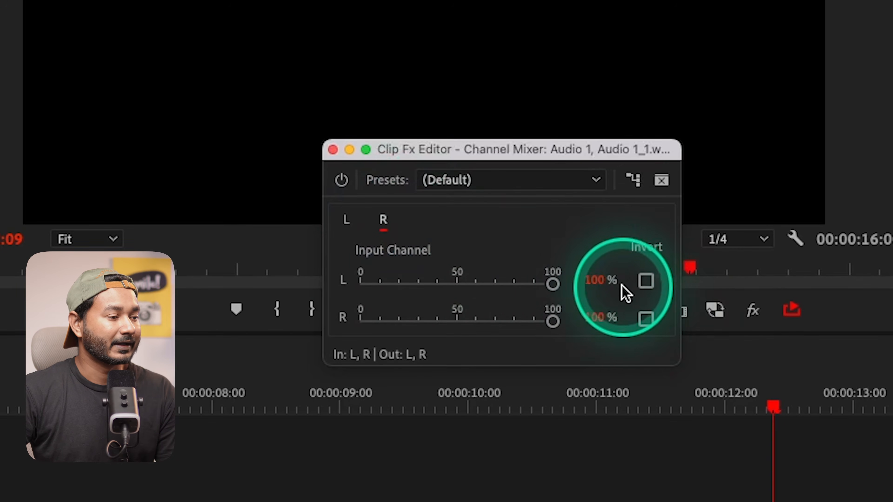
click(591, 281)
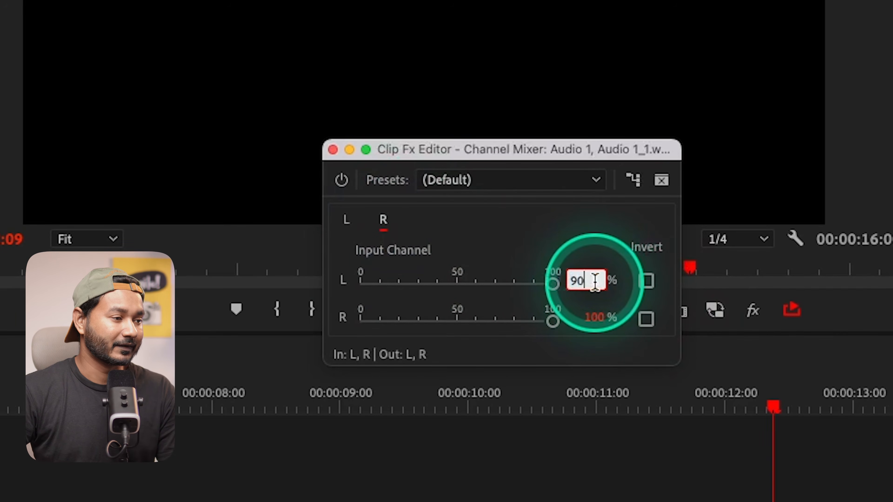
key(space)
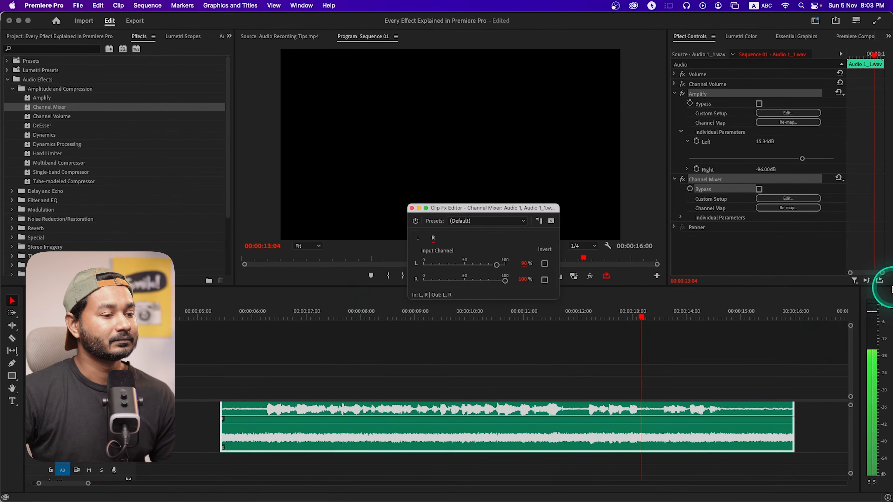
click(296, 306)
key(space)
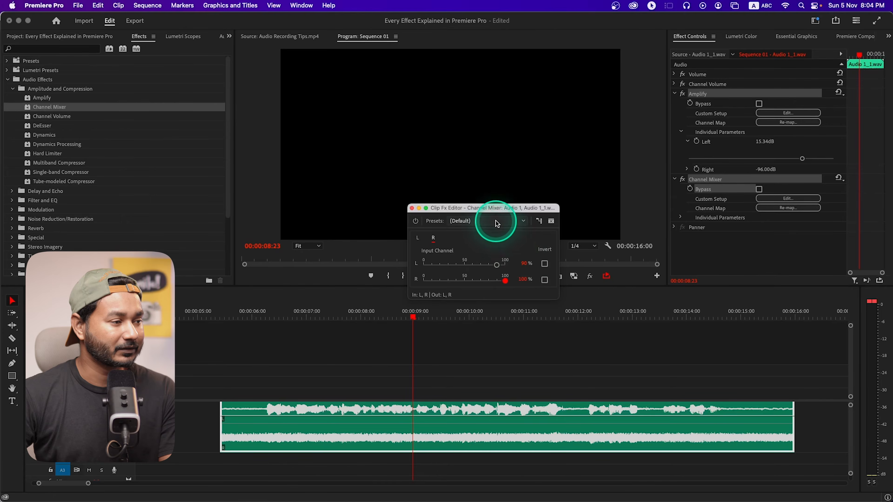
Look through the Channel Mixer's presets, such as Fill Left with Right, without applying one, and close its editor.
click(498, 222)
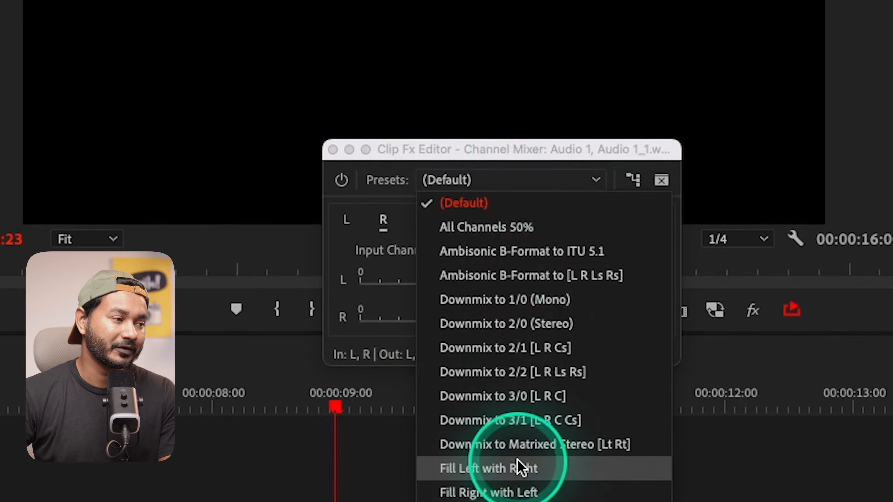
click(445, 158)
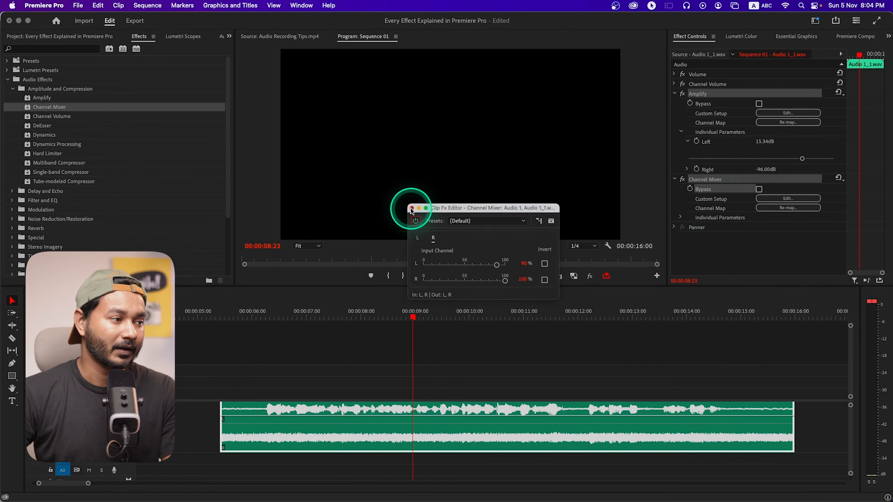
click(383, 186)
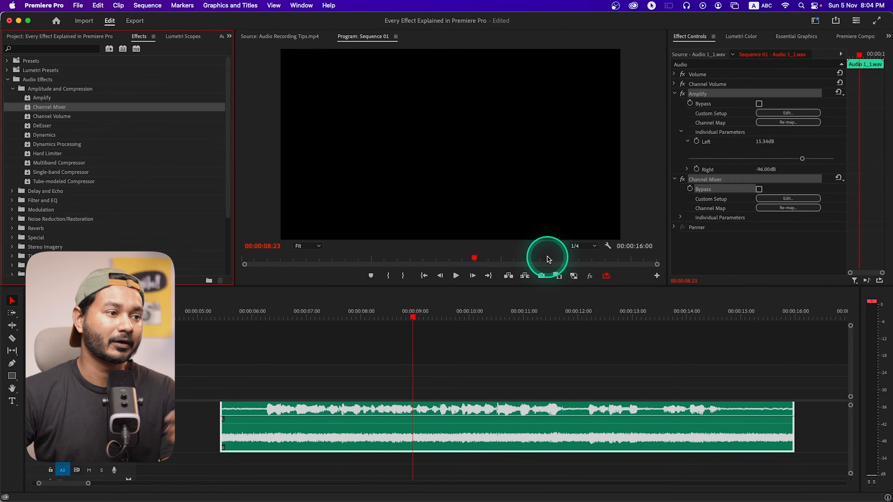
Look through the Amplify effect's boost and cut presets in its custom setup, keeping (Default), and close the editor.
click(789, 113)
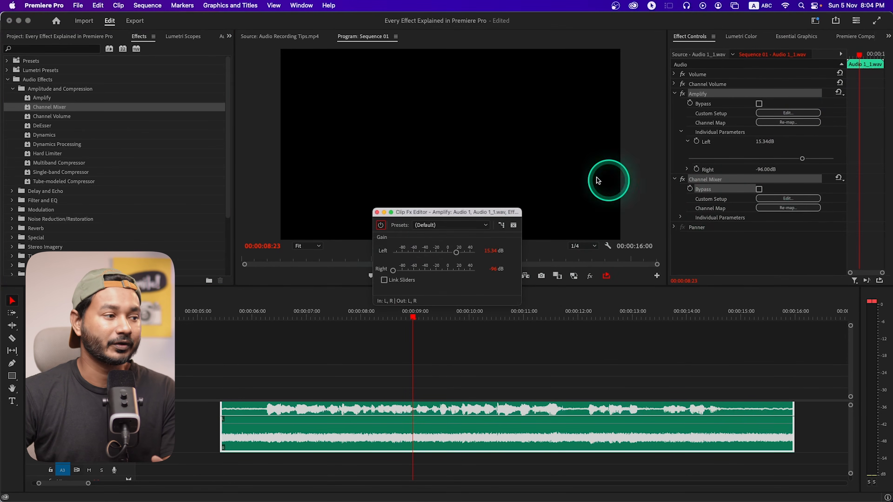
click(425, 225)
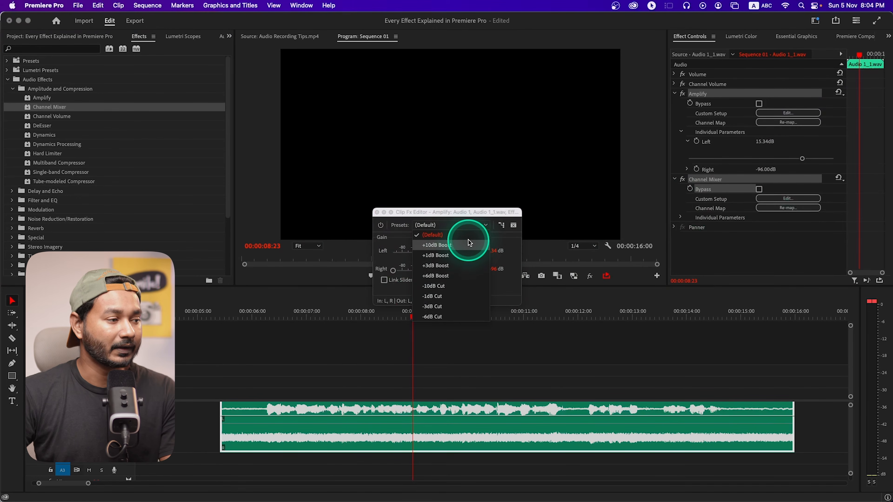
click(464, 248)
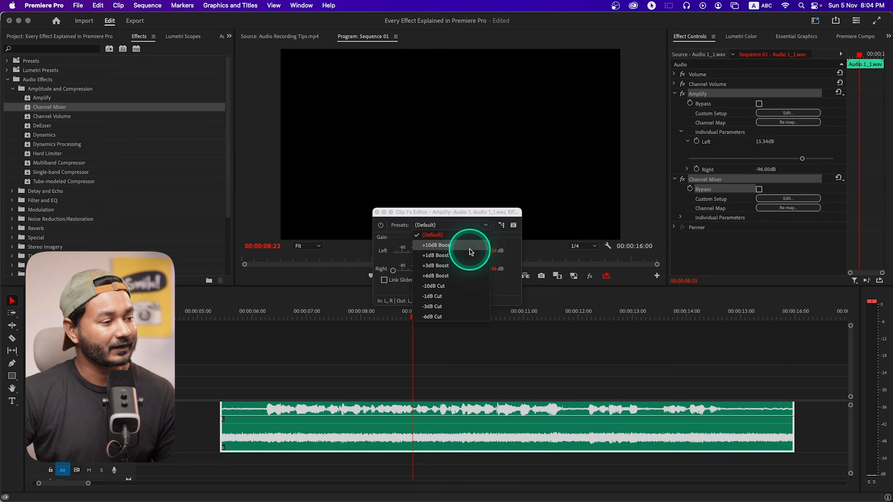
click(377, 213)
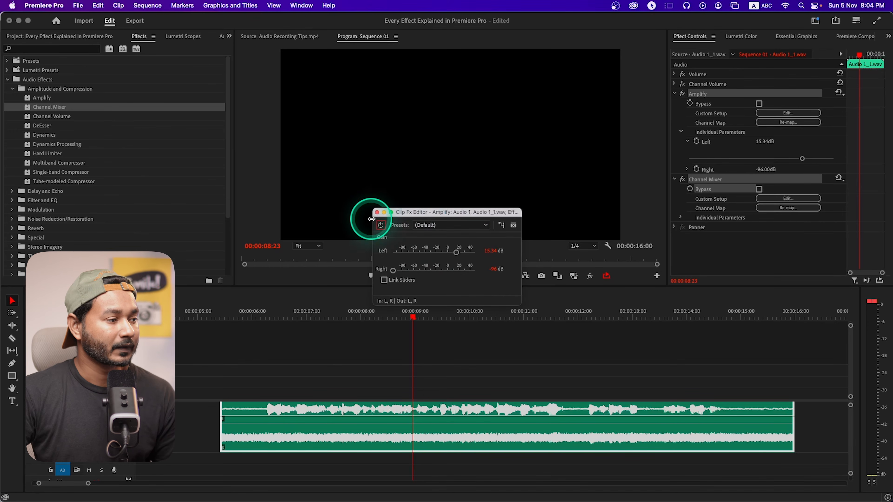
click(377, 213)
Apply the Channel Volume effect to the audio clip and view its parameters alongside the other effects.
click(67, 117)
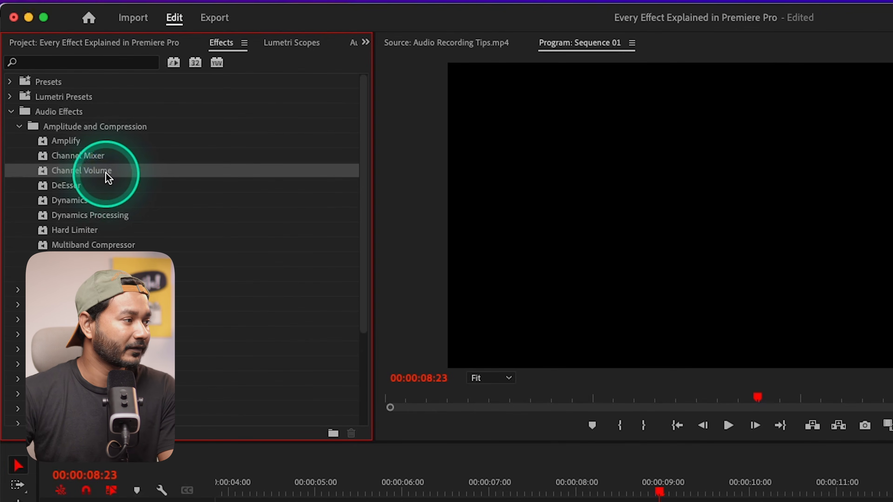
drag(79, 169, 423, 413)
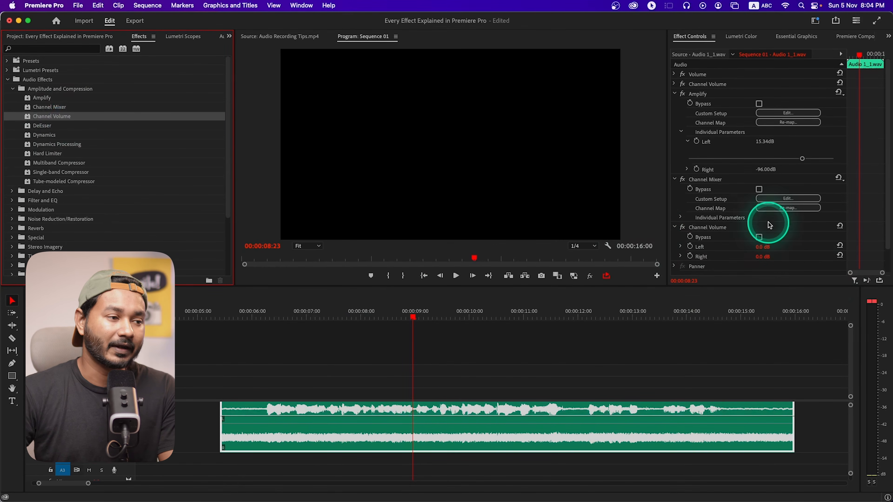
scroll(770, 225, down, 2)
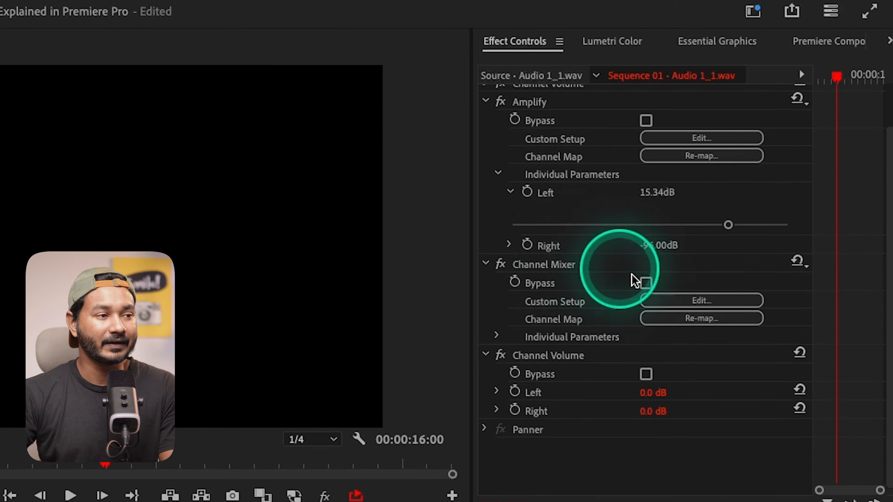
Review the Amplify effect's custom setup editor and its individual Left and Right parameters, expanding the Right slider.
scroll(638, 280, up, 2)
click(702, 192)
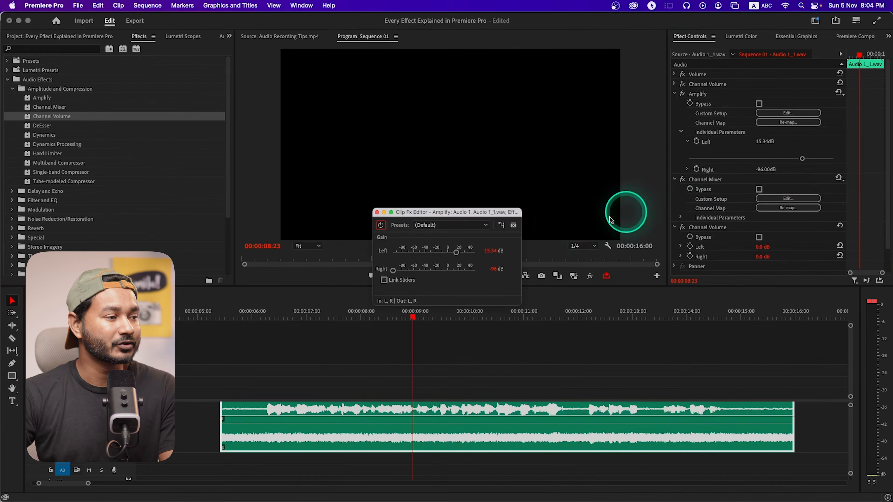
click(377, 212)
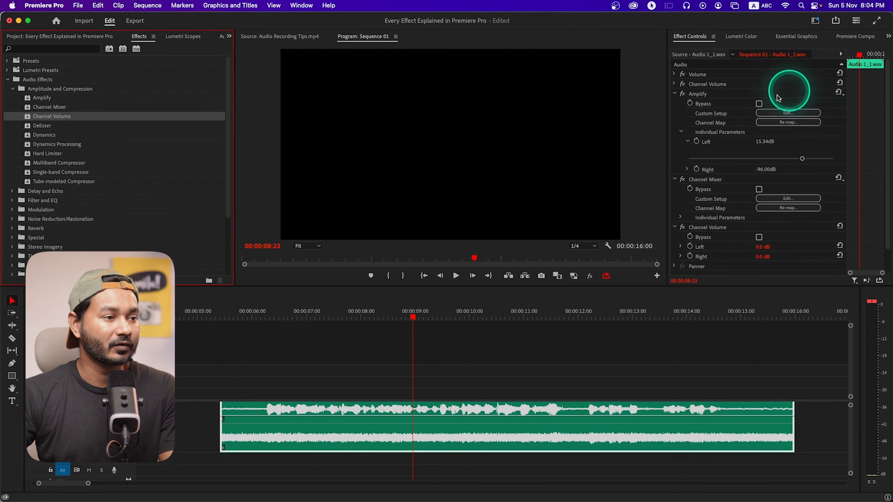
click(731, 94)
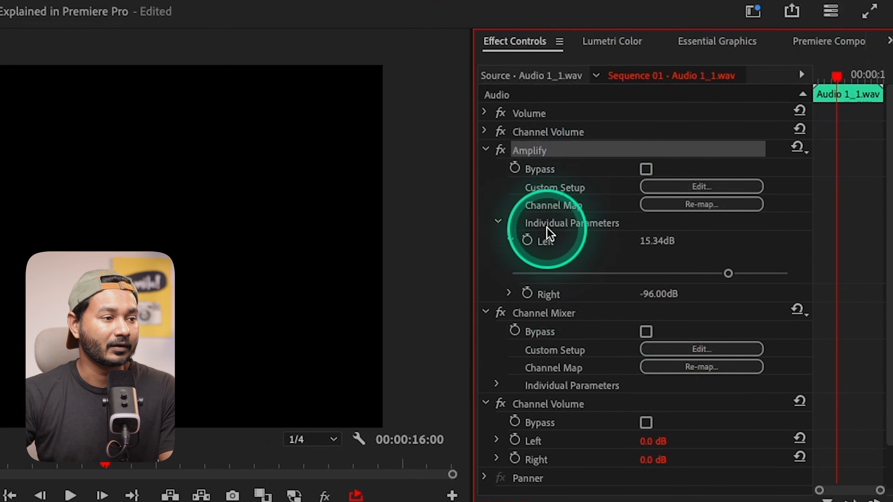
click(553, 225)
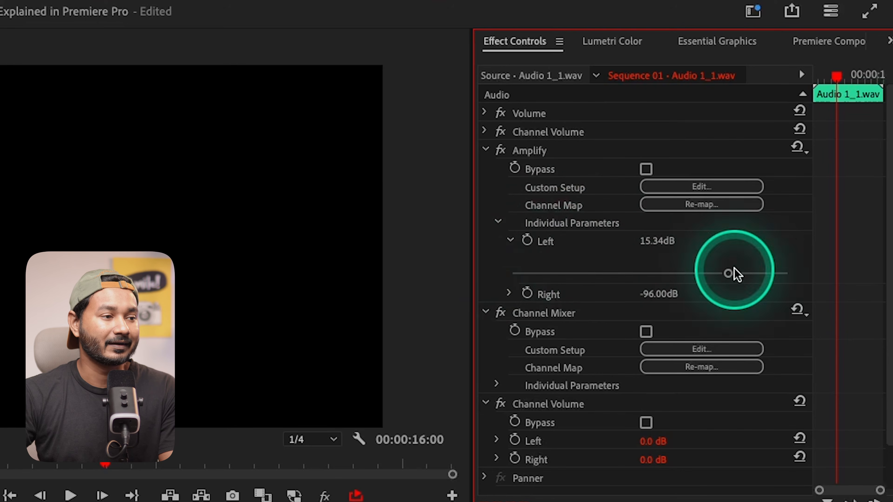
click(510, 294)
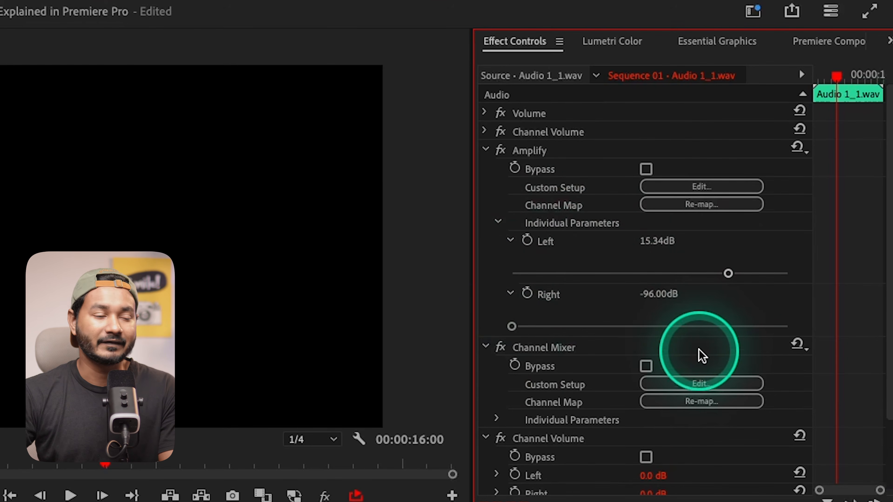
During playback, try Channel Volume levels of -11.2 dB left and 2.2 dB right, and reset both to 0.0 dB.
scroll(701, 356, down, 3)
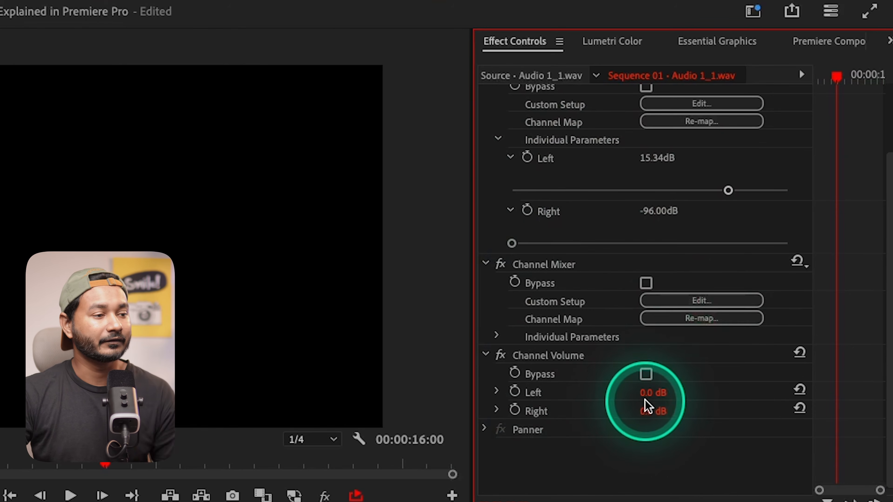
drag(664, 396, 556, 396)
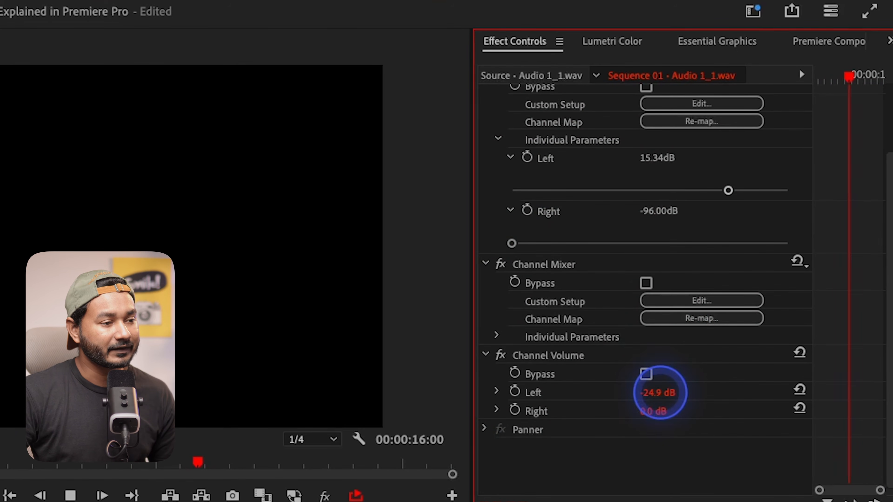
drag(654, 412, 671, 391)
key(space)
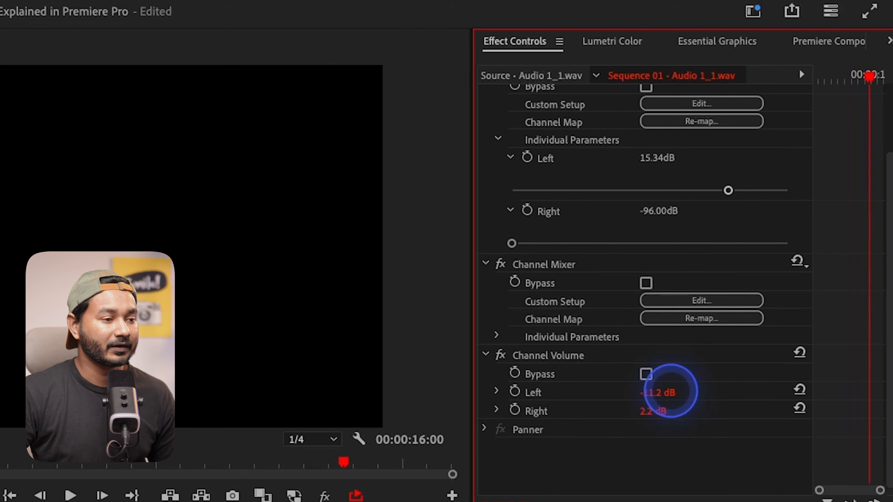
click(665, 391)
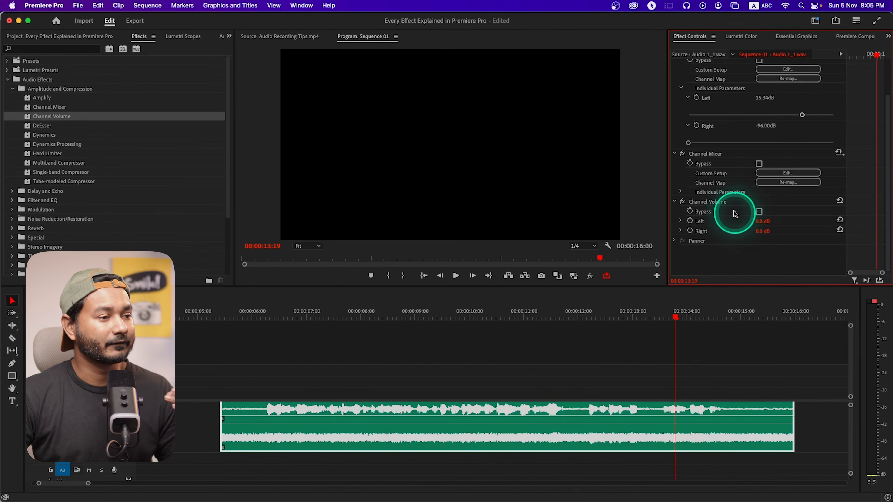
scroll(734, 211, up, 3)
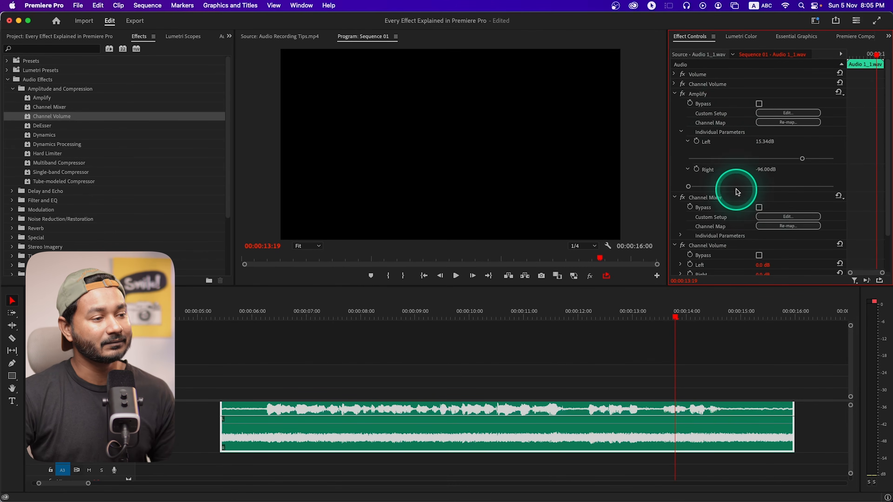